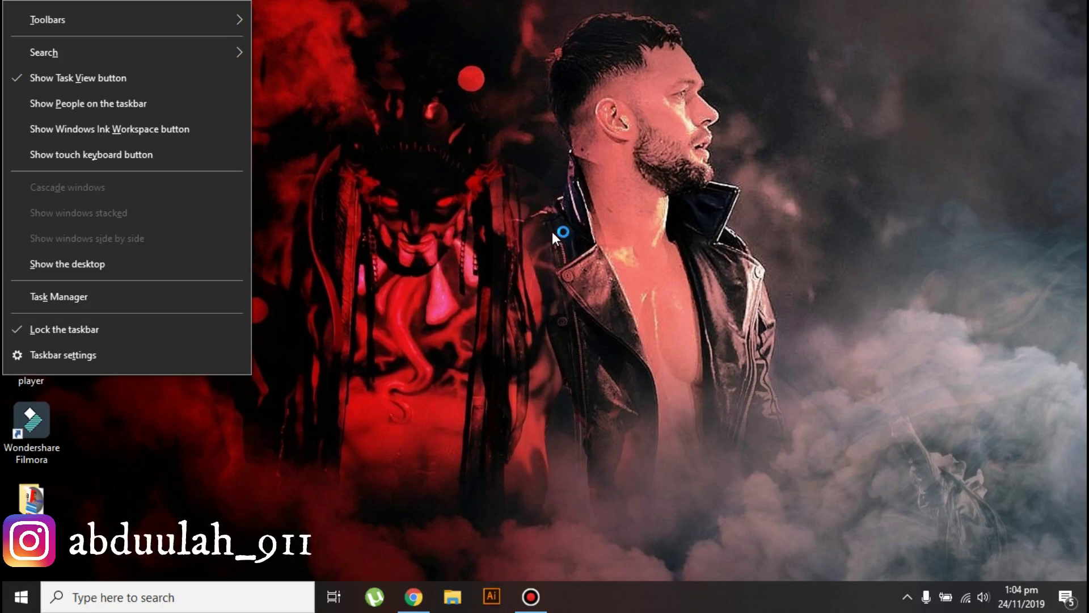
Step: Close the taskbar right-click menu so the desktop shortcut icons are fully visible
click(553, 232)
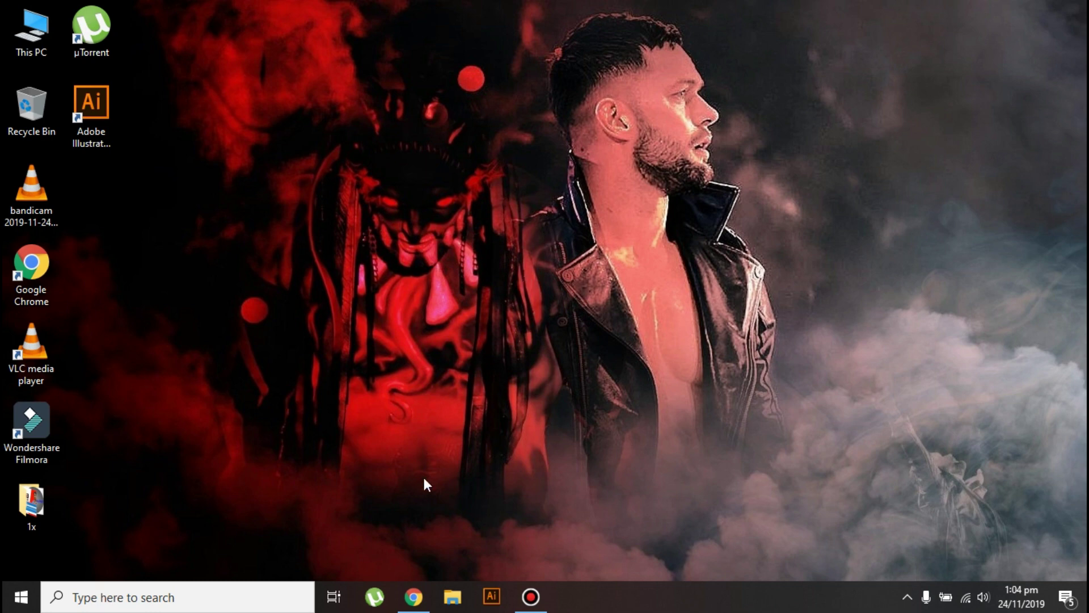
Step: Search Chrome for 'youwave android emulator'
click(413, 597)
click(254, 49)
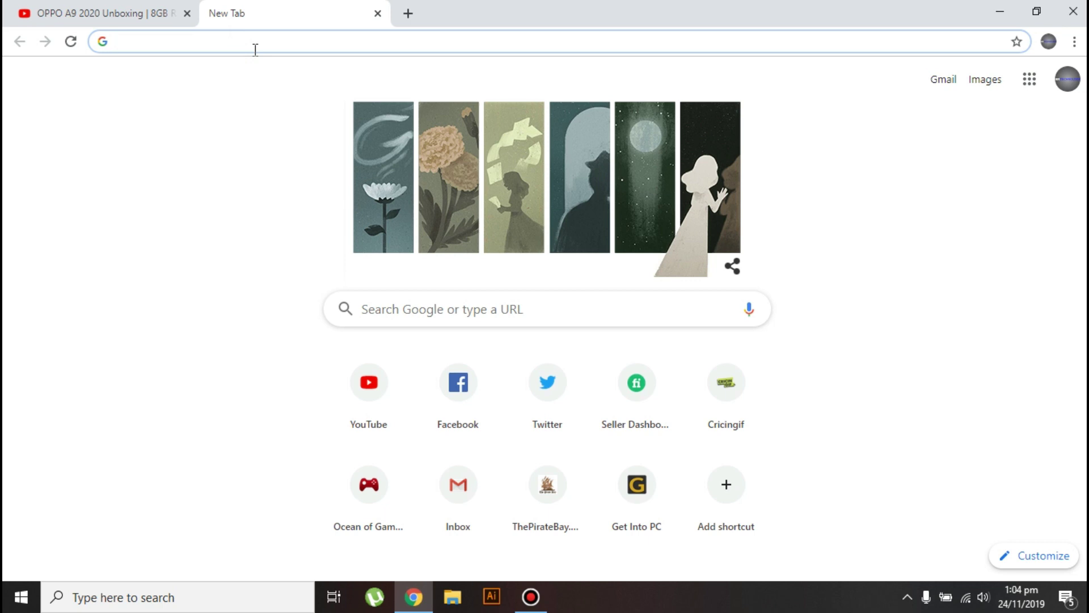
text(youwa)
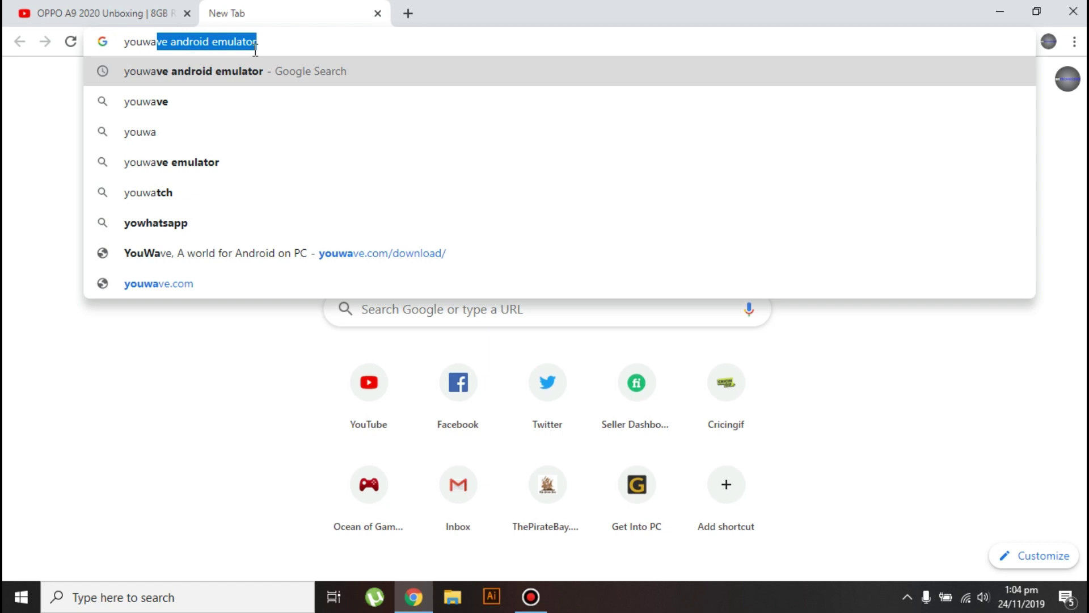
key(Right)
key(Return)
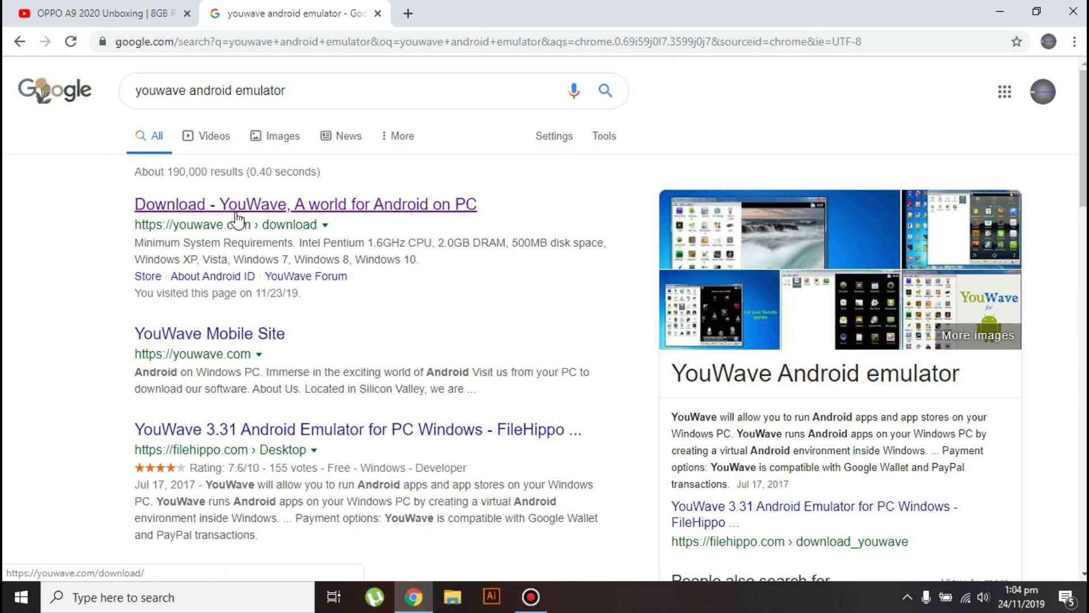
Step: Open the youwave.com download page and download the Free 3.31 installer
click(243, 205)
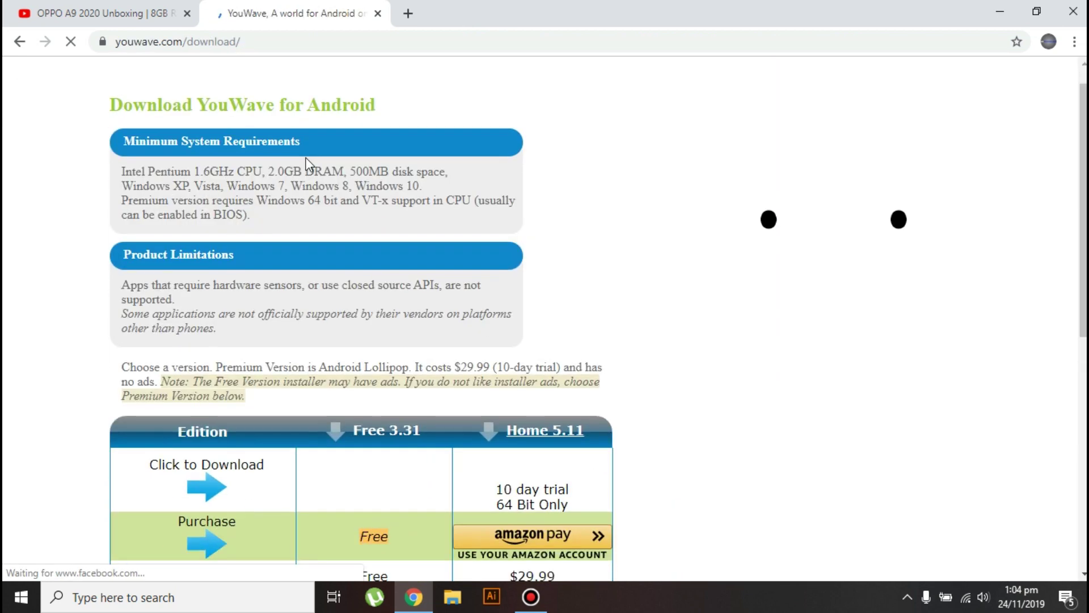
scroll(305, 159, down, 8)
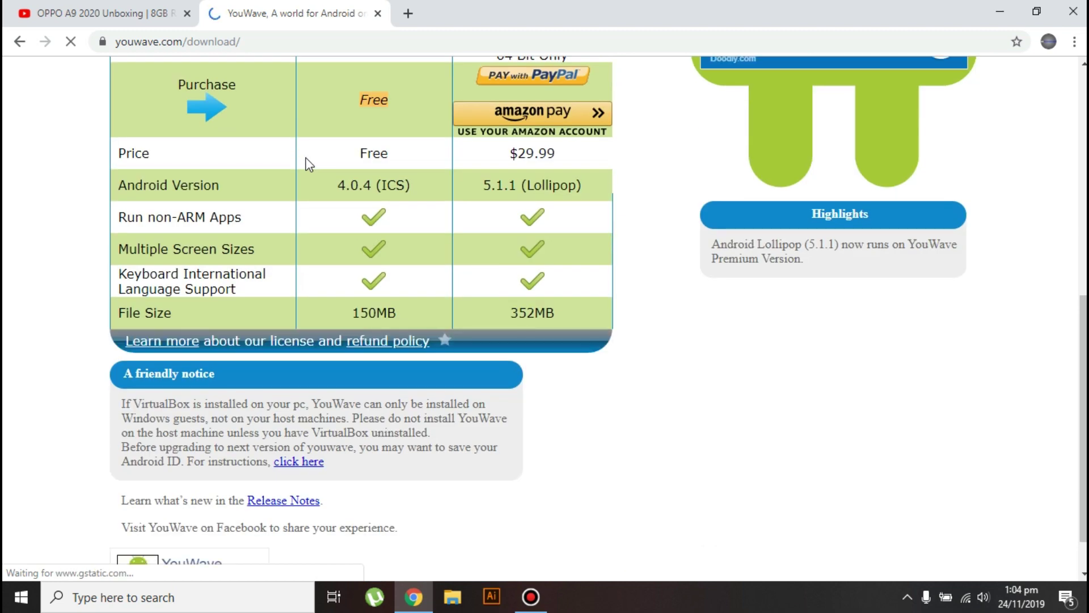
scroll(309, 164, up, 4)
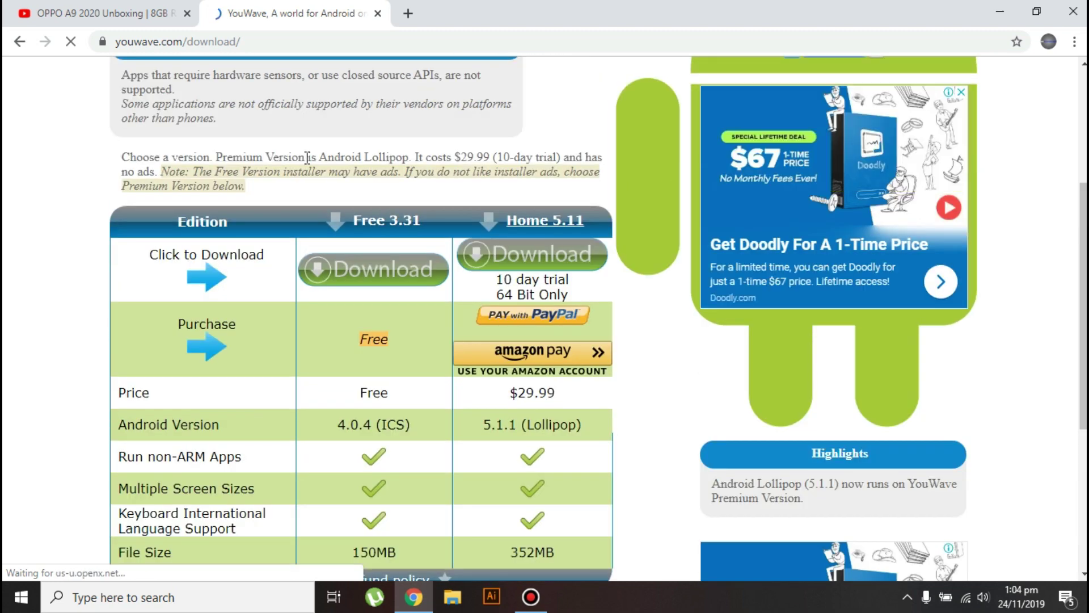
click(365, 277)
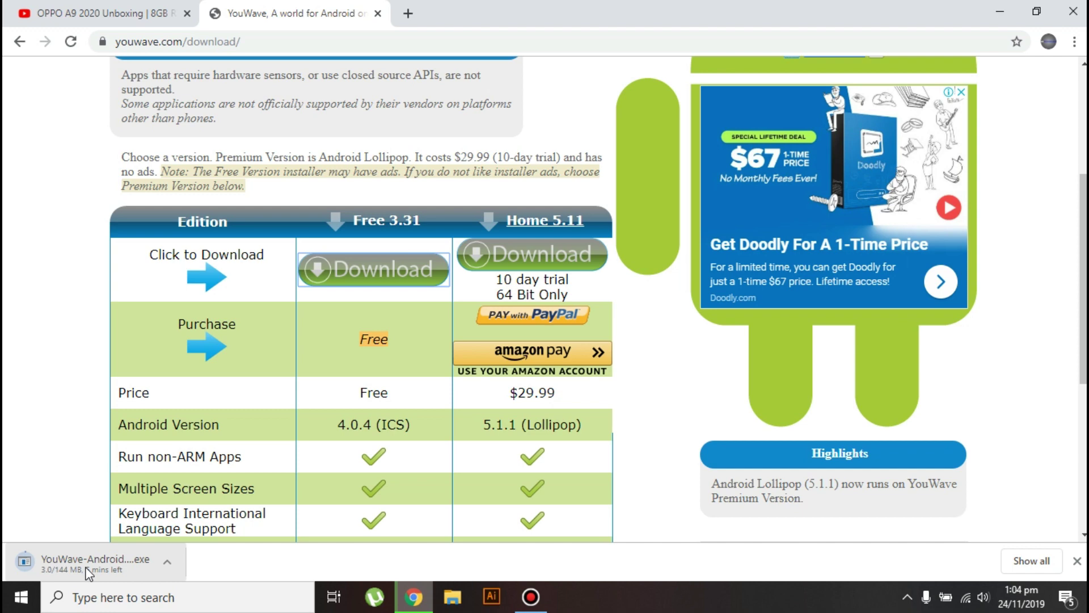
click(531, 597)
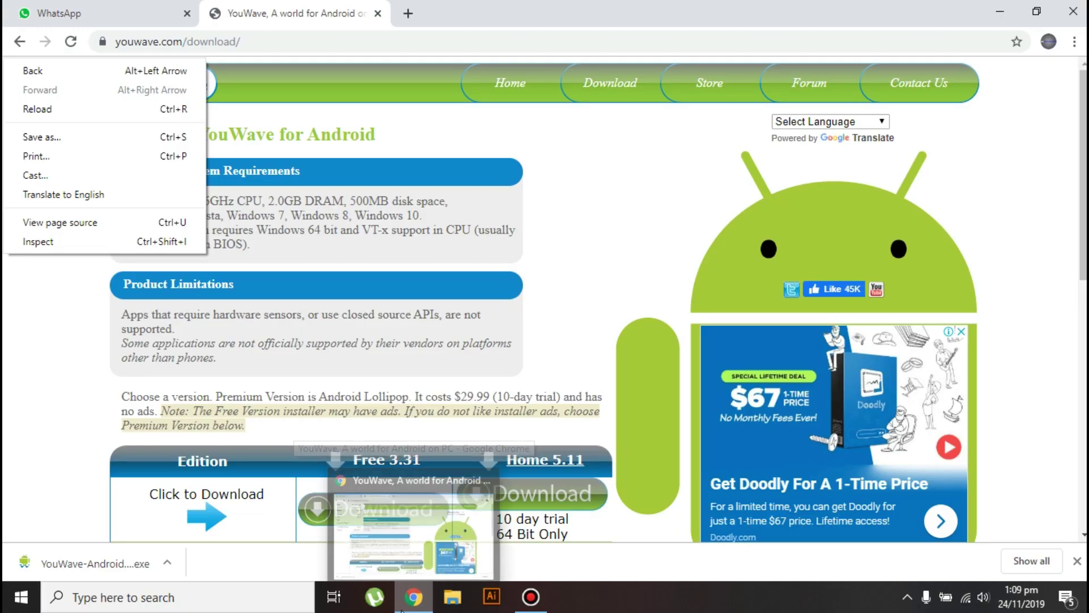
click(24, 320)
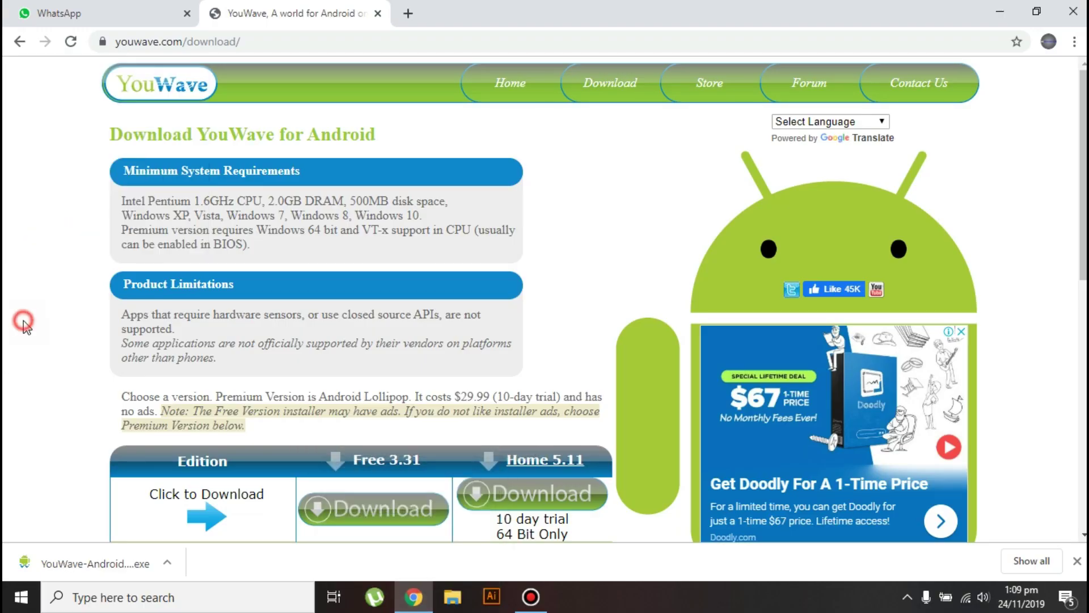
Step: Install YouWave Android to C:\Program Files (x86)\YouWave Android with the licence accepted and default options
click(80, 565)
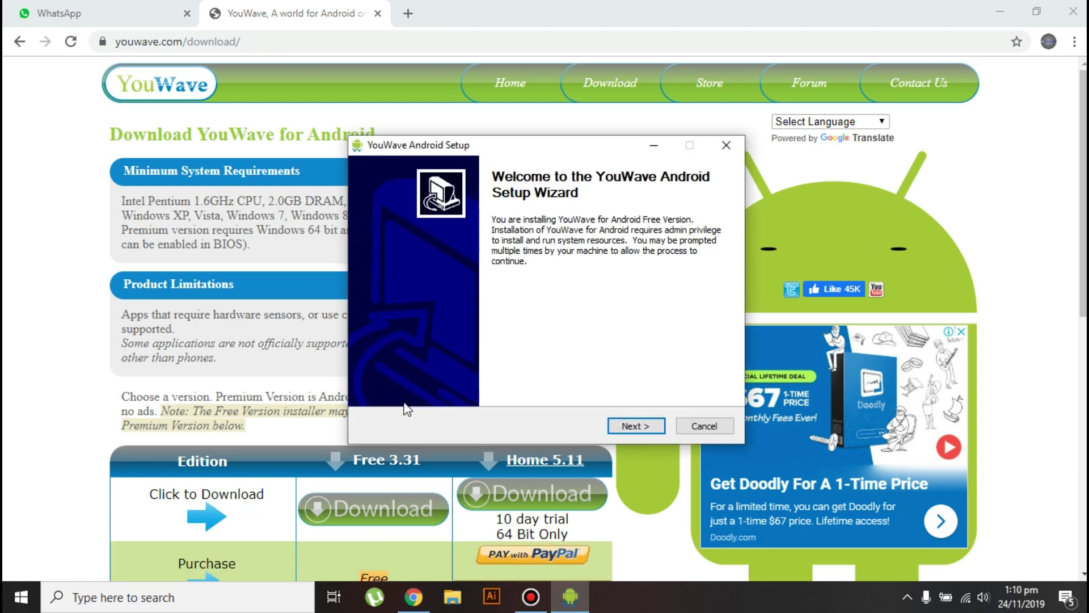
click(614, 425)
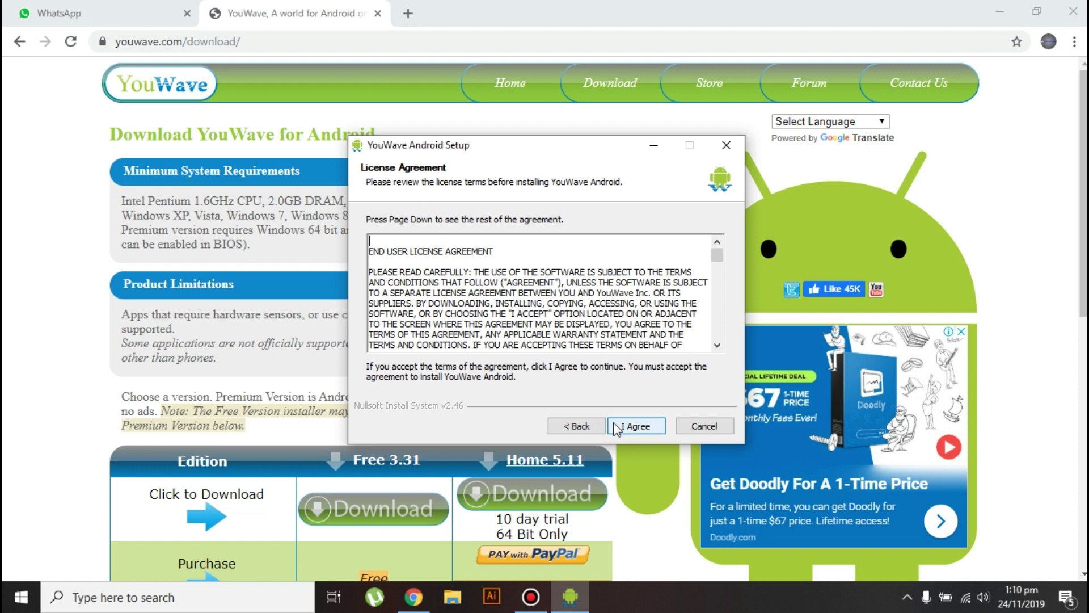
click(614, 426)
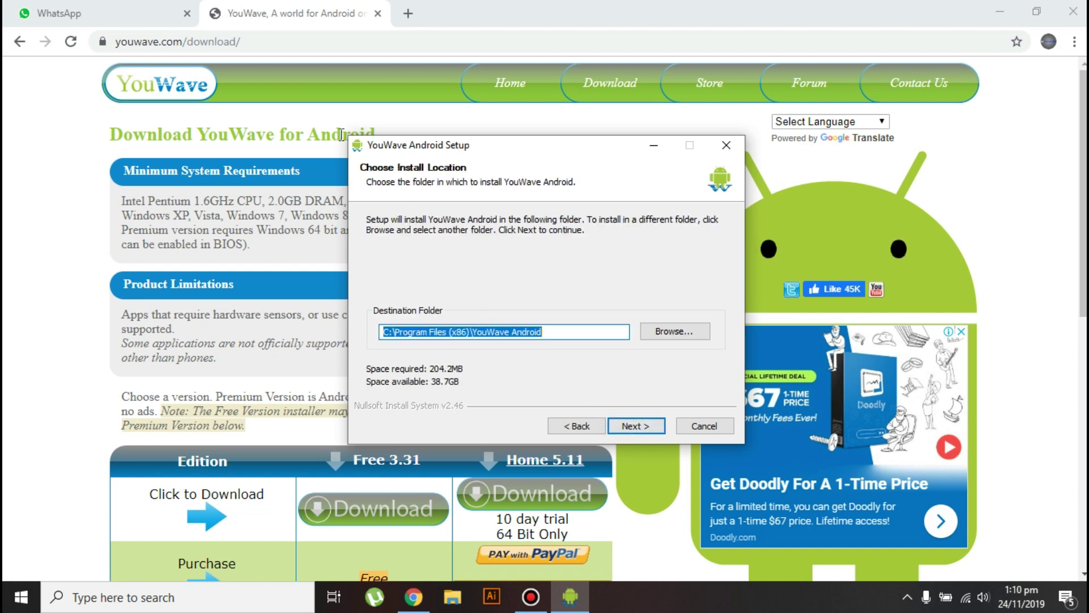
click(633, 426)
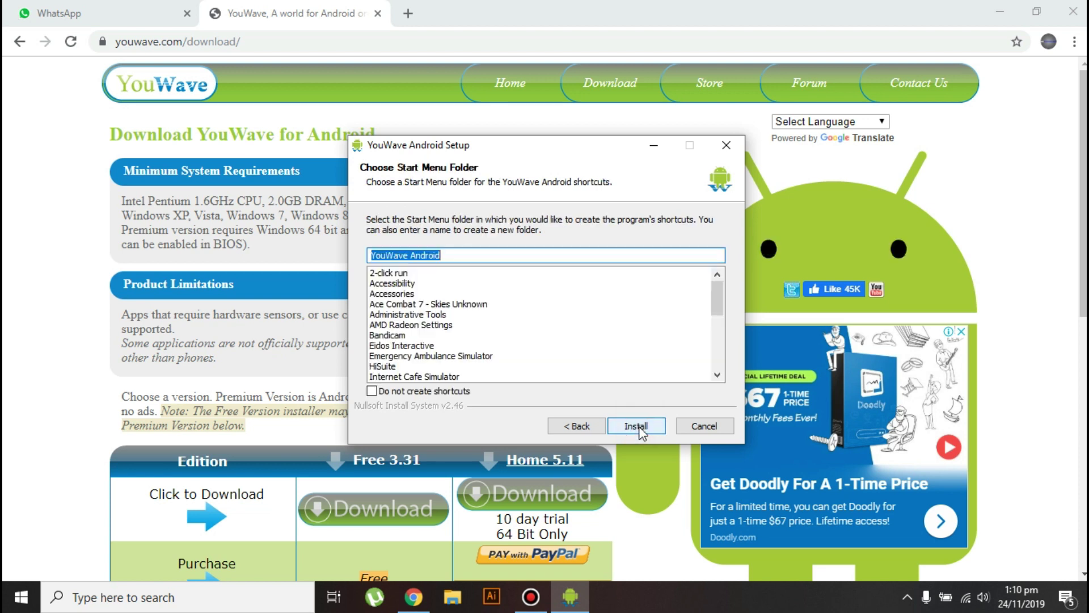
click(638, 426)
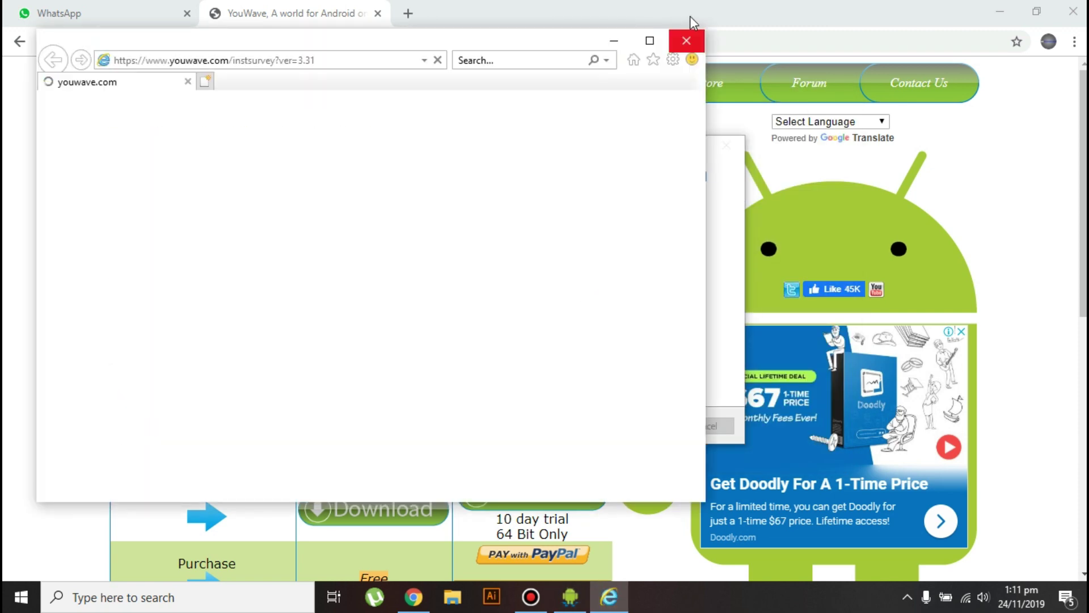
click(692, 34)
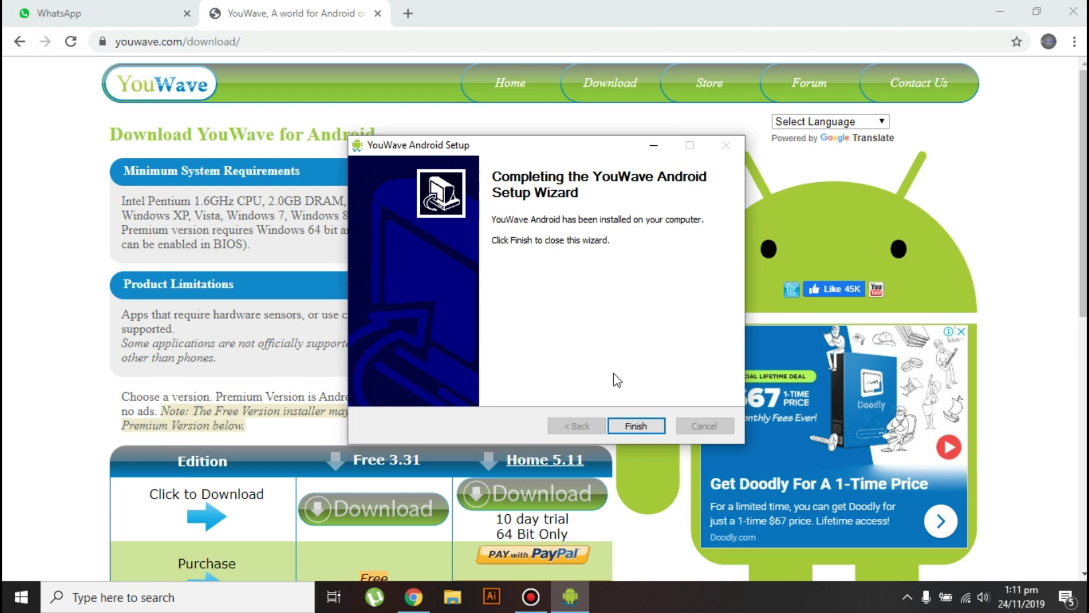
click(639, 423)
Step: Launch YouWave for Android 3.31 from its desktop shortcut and move its window fully into view
click(641, 350)
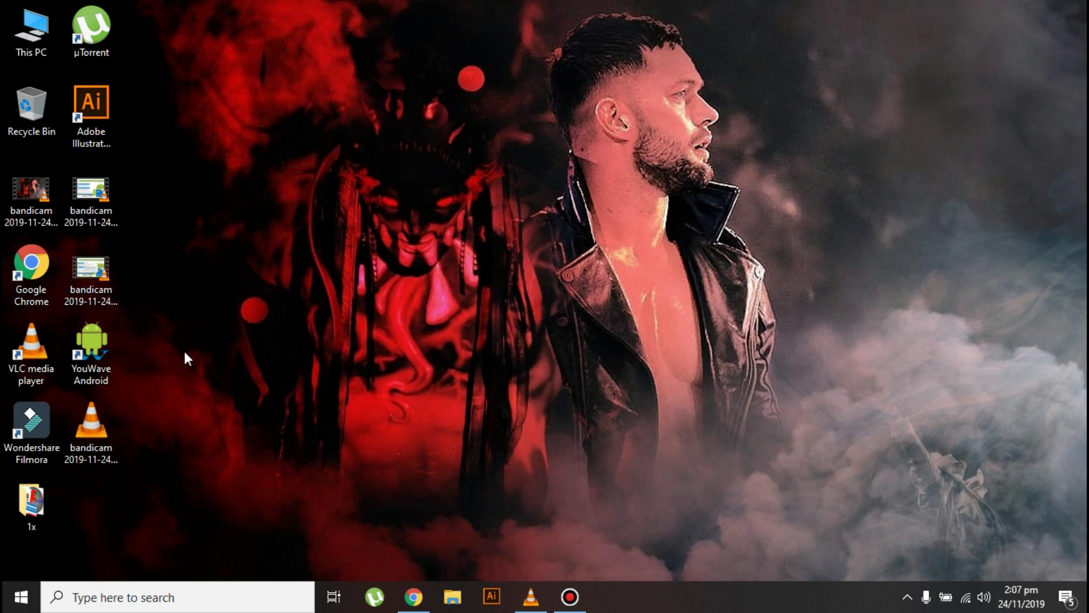
double_click(95, 360)
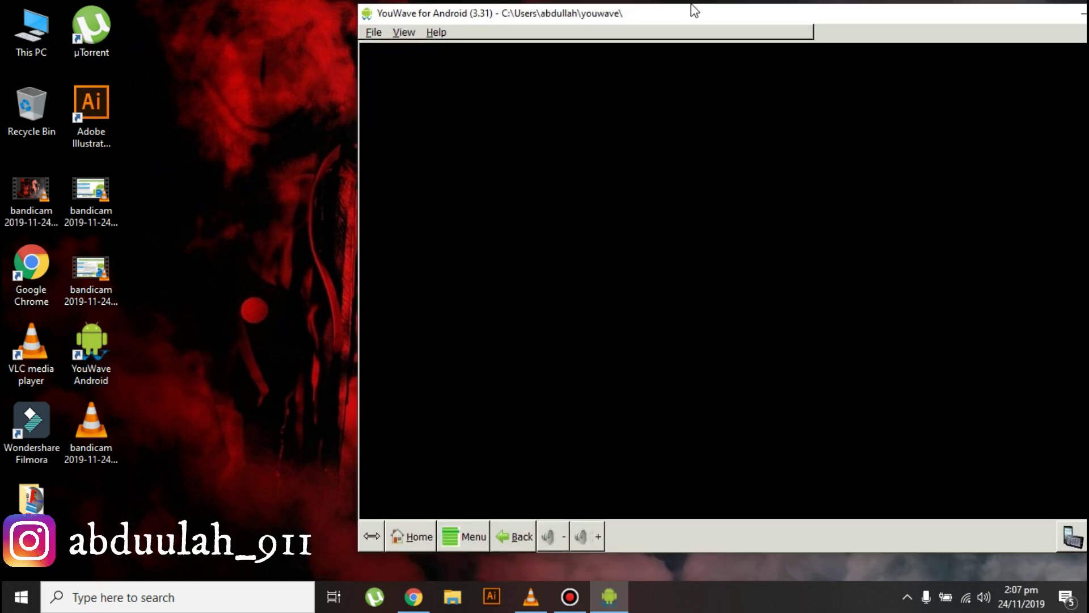
drag(695, 11, 587, 22)
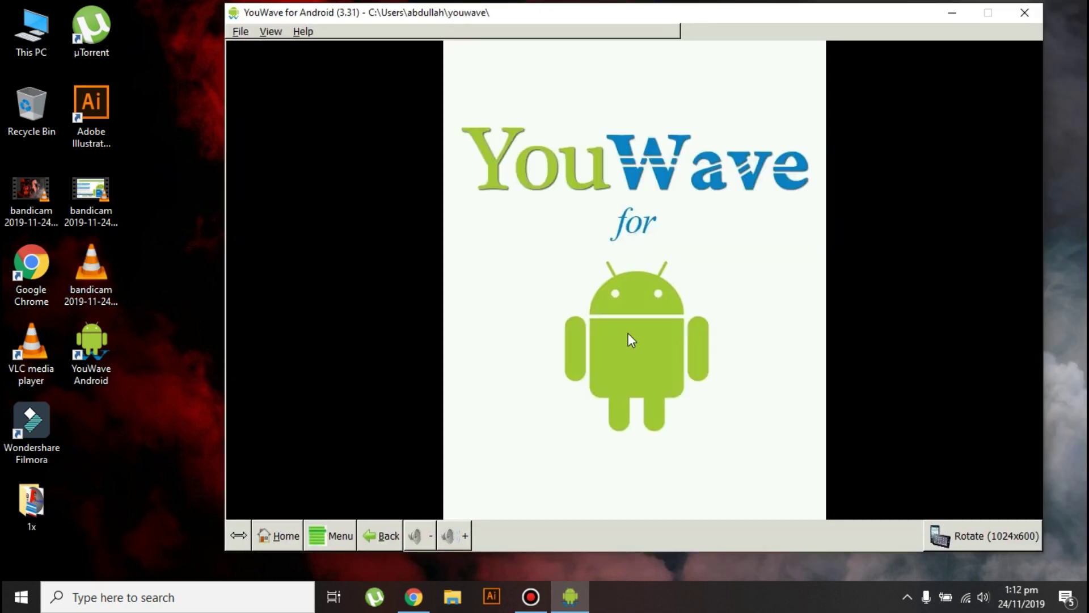
click(413, 597)
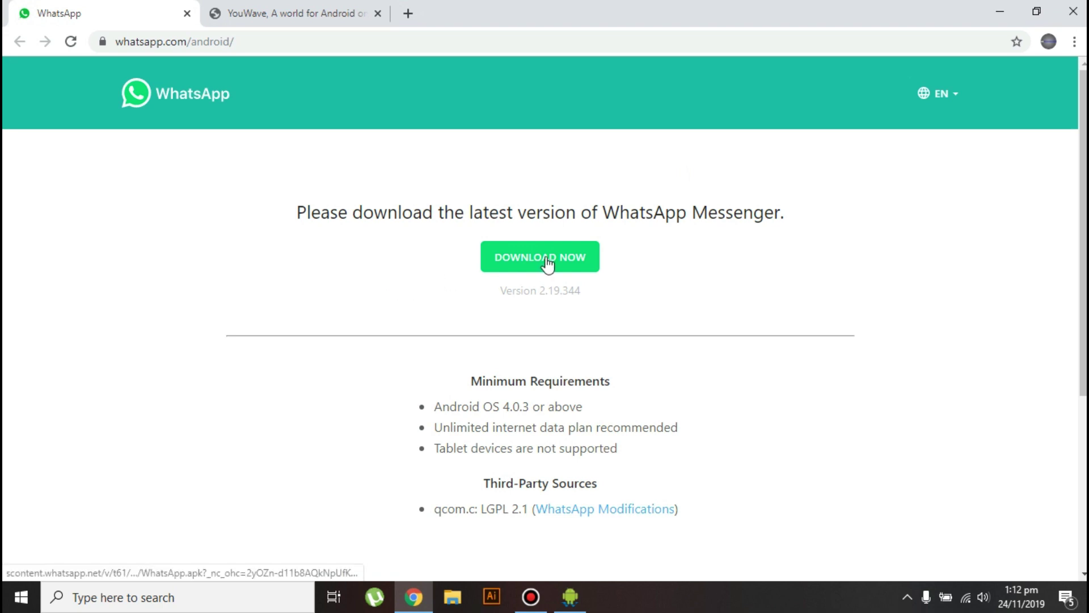
Step: Download WhatsApp.apk with DOWNLOAD NOW on whatsapp.com/android
click(506, 266)
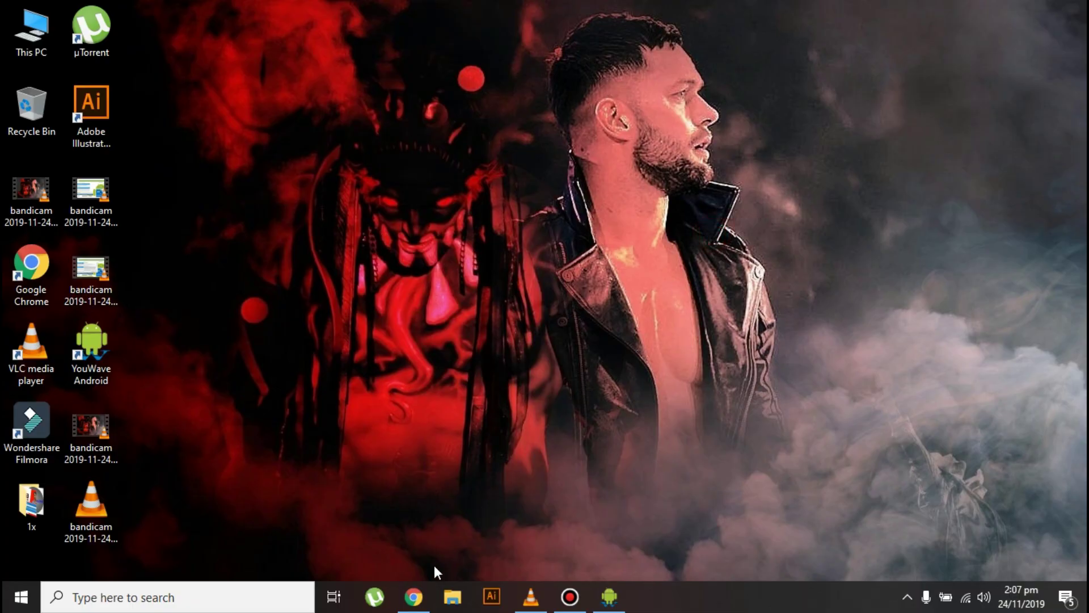
Step: Copy WhatsApp.apk from its Downloads folder
click(414, 596)
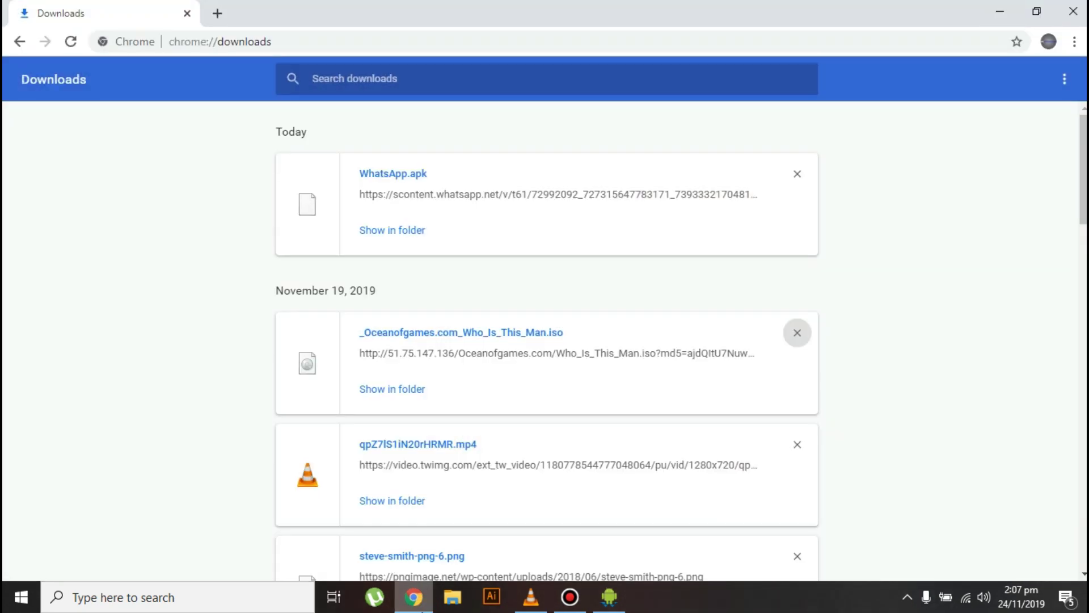
click(370, 230)
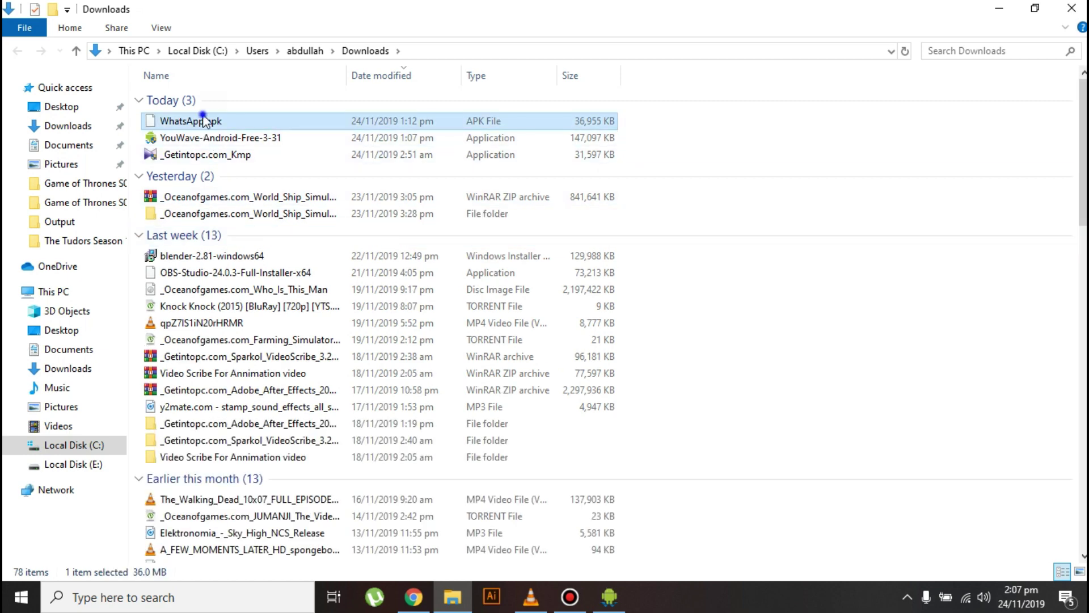
right_click(203, 116)
click(259, 352)
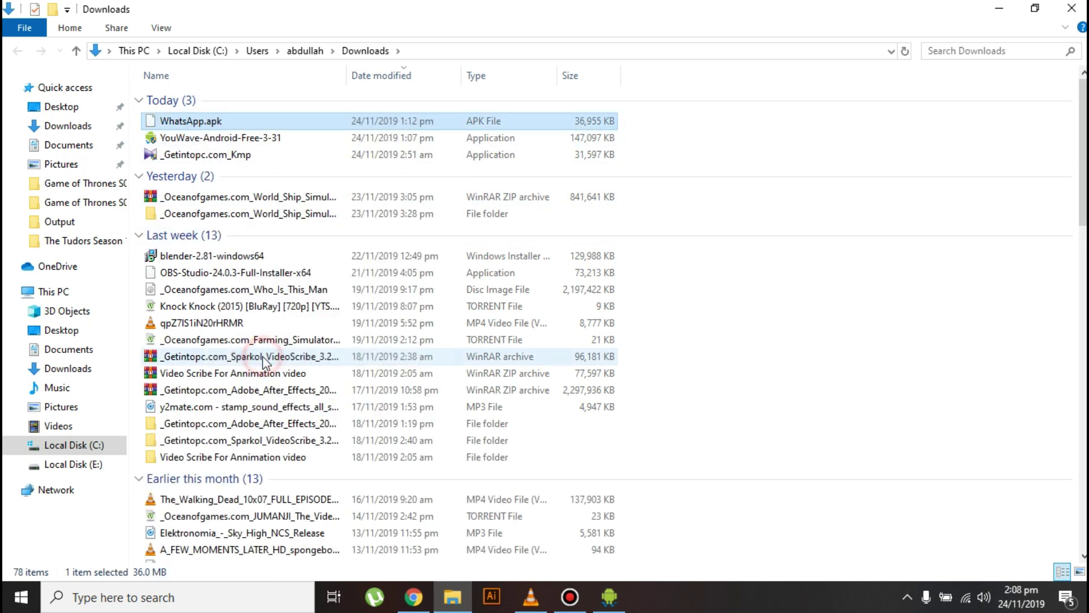
click(997, 9)
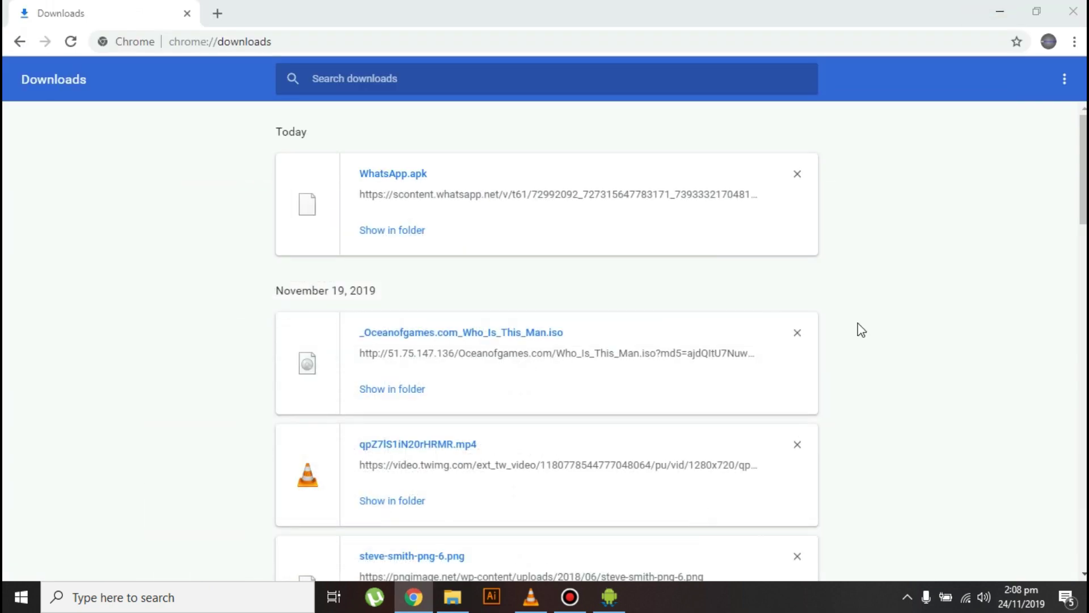
click(997, 9)
Step: Paste WhatsApp.apk into the folder opened with YouWave's View > Open Current Apps Folder
click(624, 597)
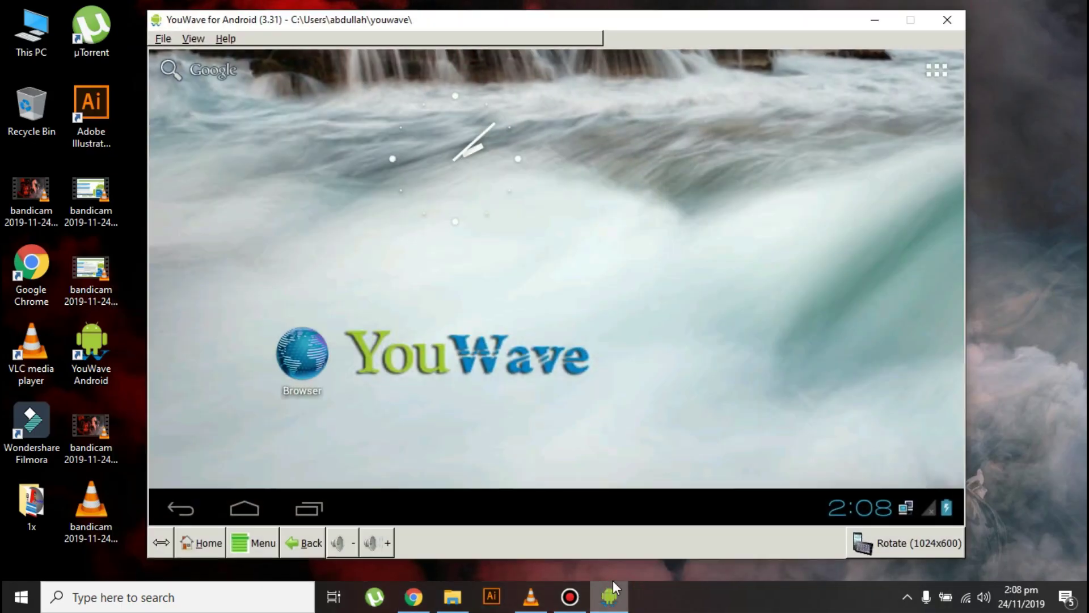
click(188, 39)
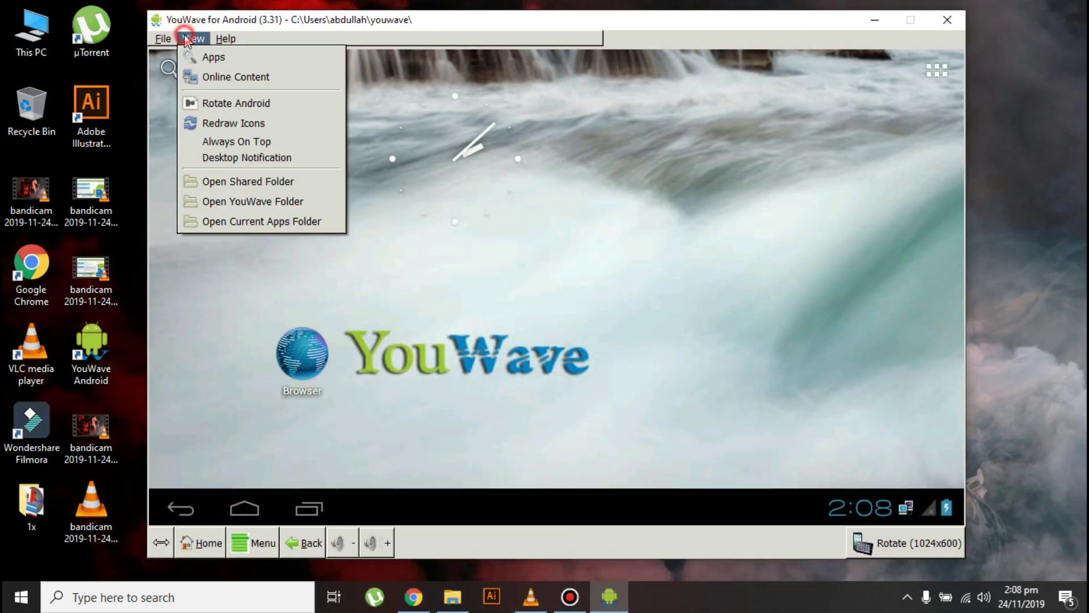
click(257, 221)
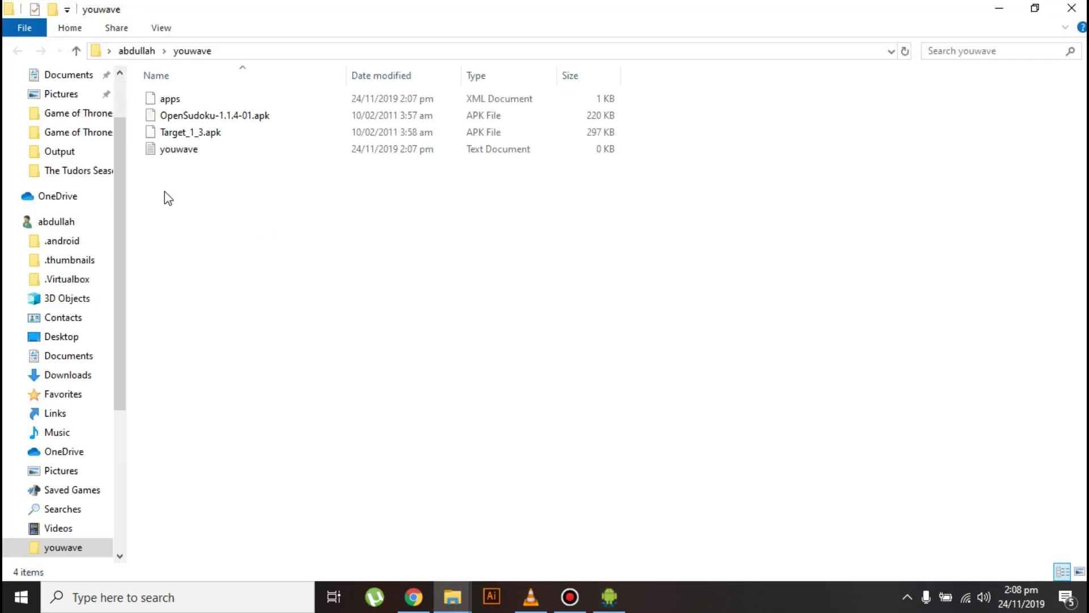
right_click(187, 182)
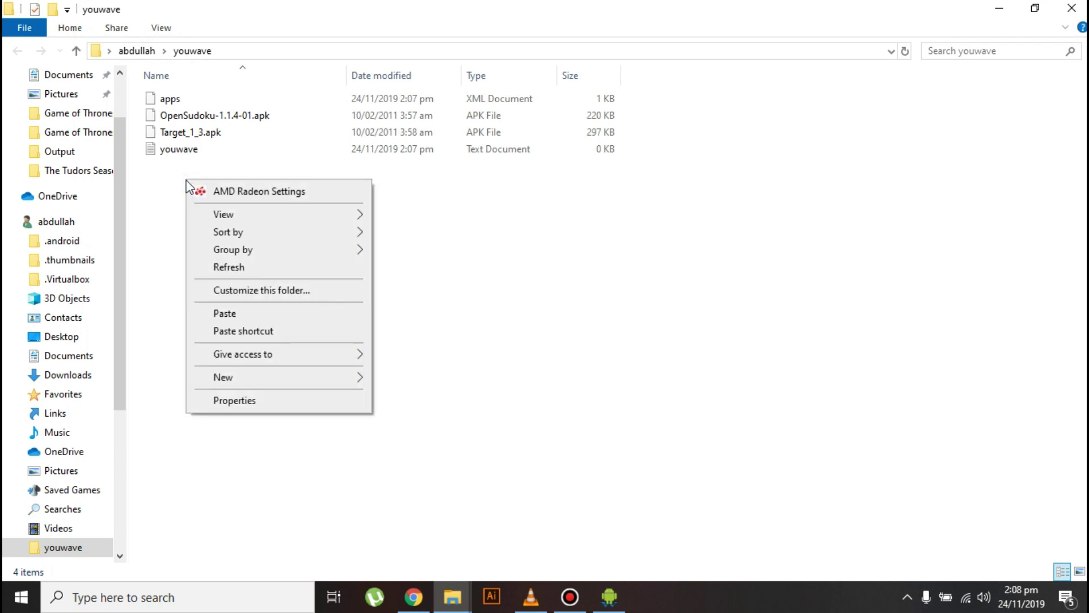
click(232, 311)
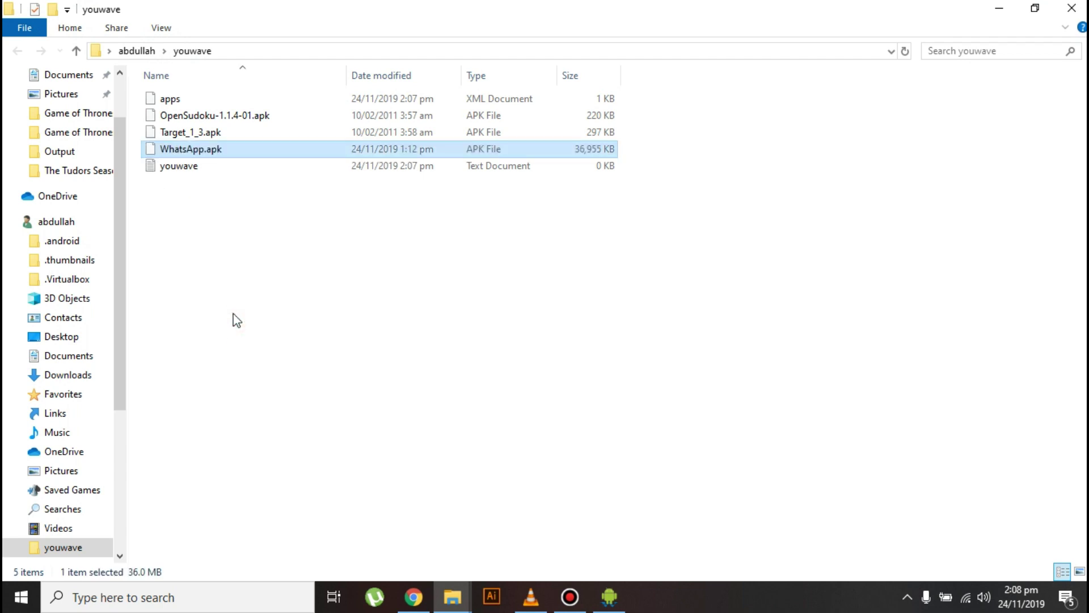
click(295, 280)
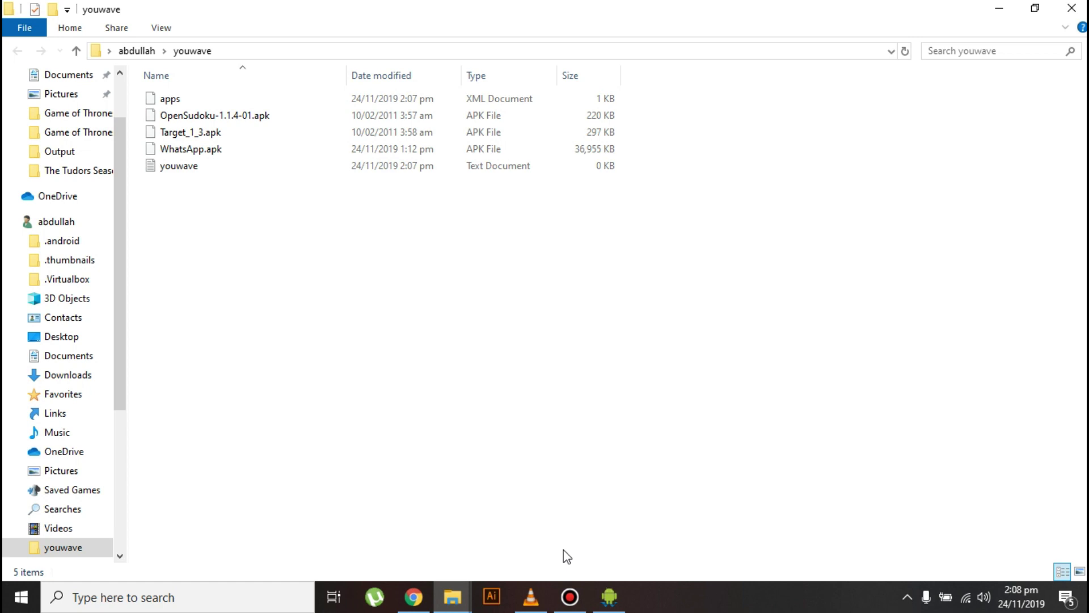
Step: Redraw the YouWave icons, open View > Apps, and install WhatsApp from the list
click(609, 597)
click(196, 39)
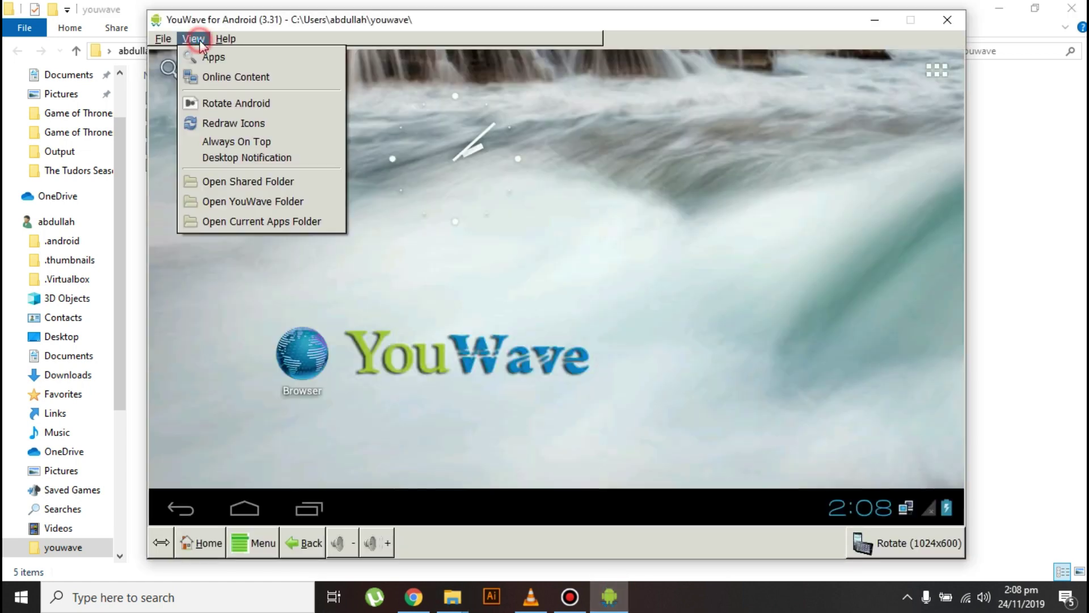
click(235, 126)
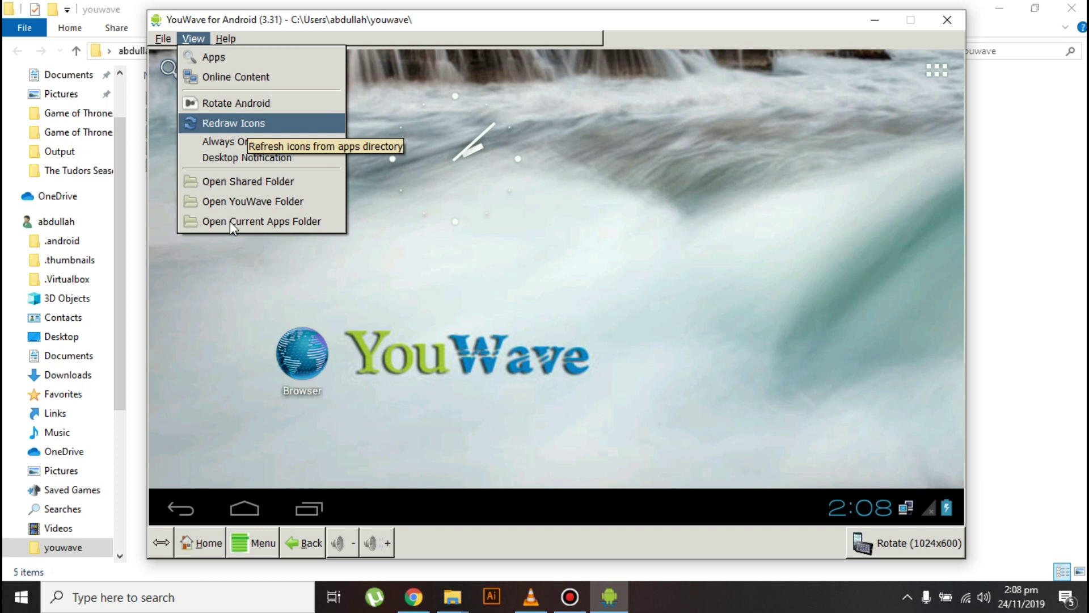
click(225, 117)
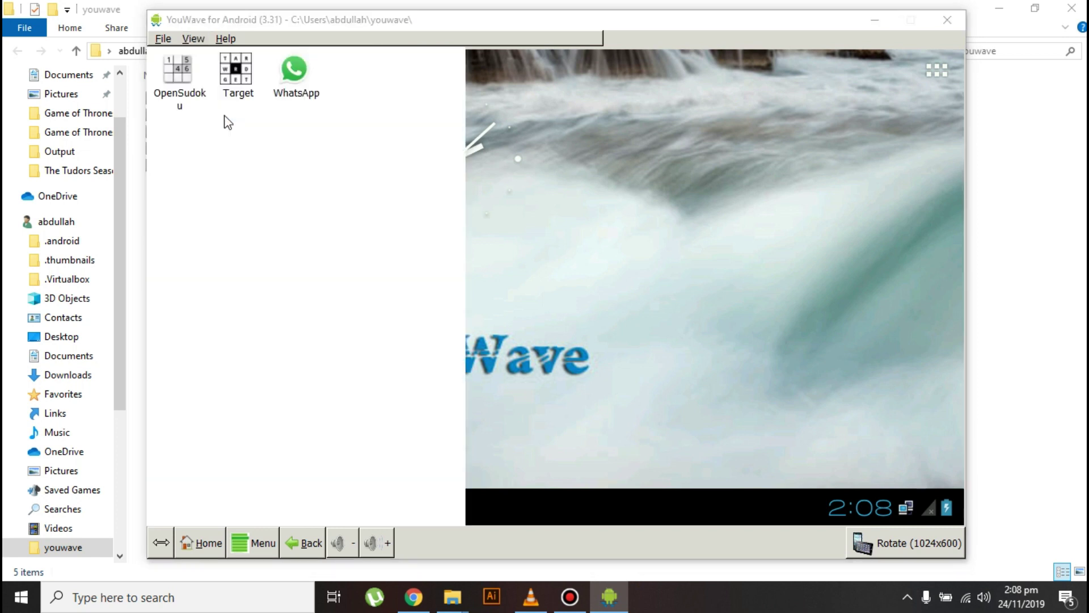
click(287, 77)
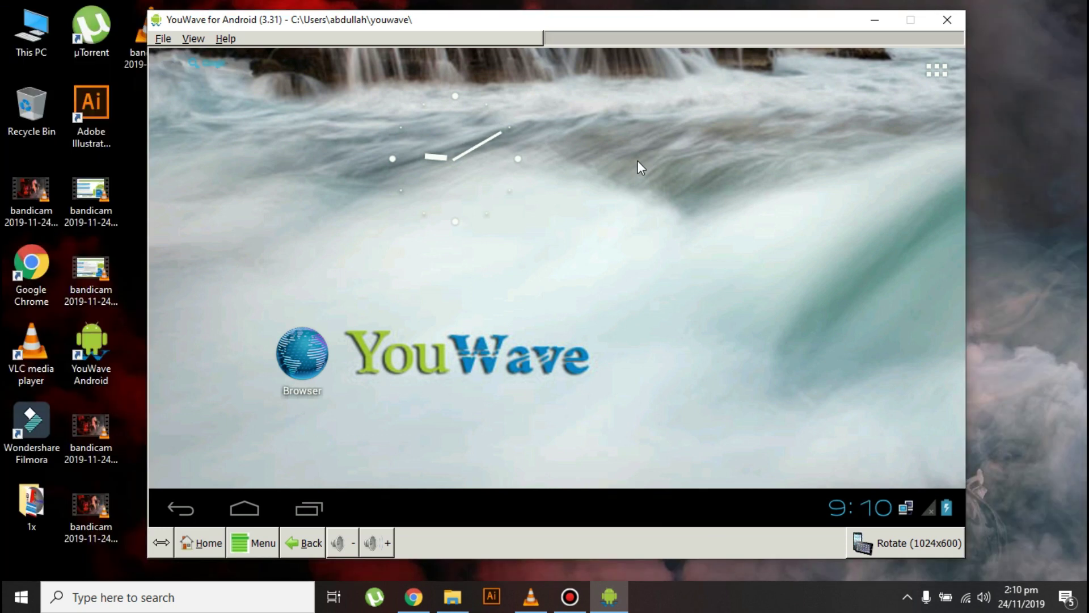
Step: Open the Android APPS drawer from the home screen's app-grid icon
click(936, 69)
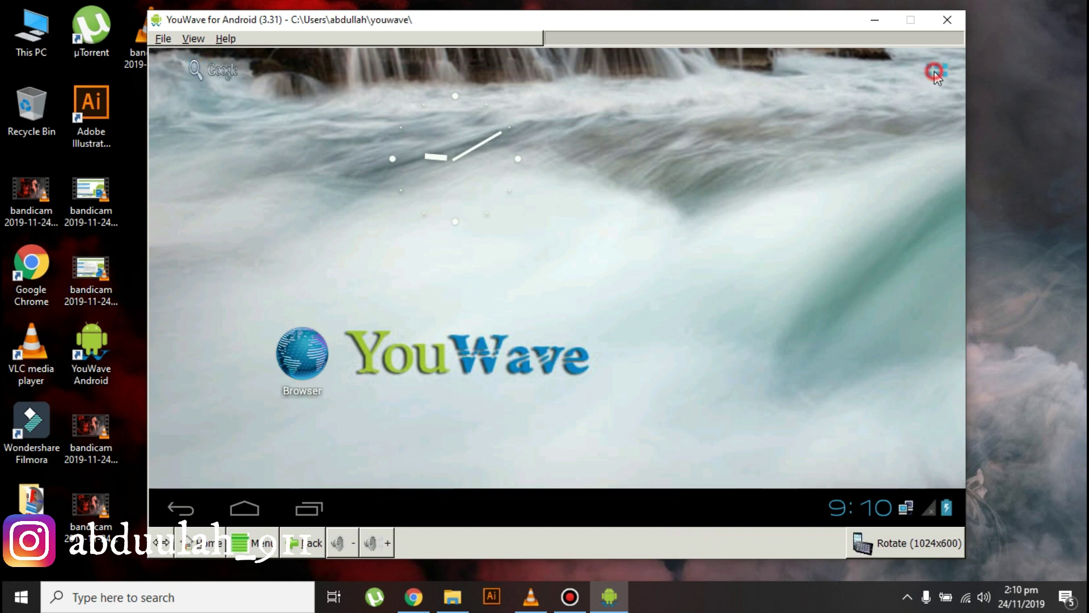